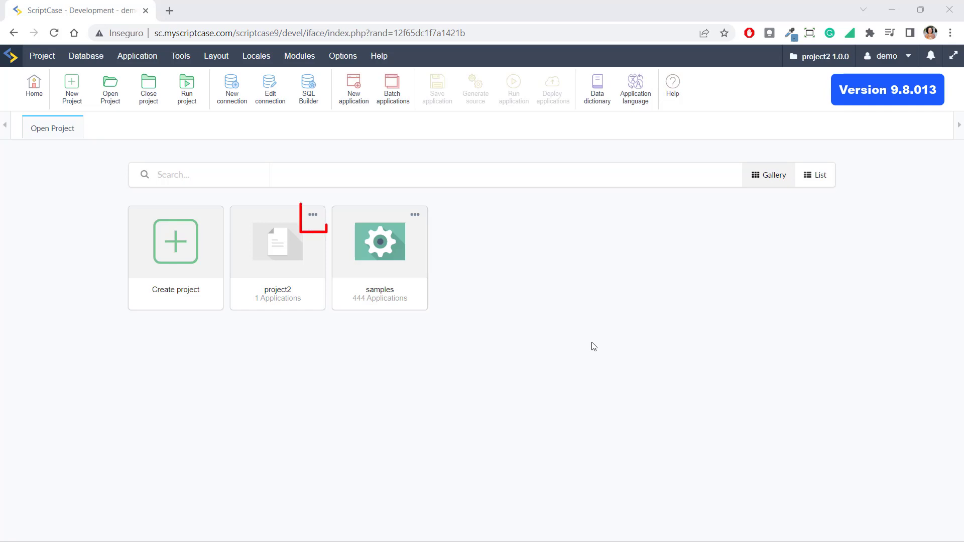
# Step: Delete project2 together with its older versions 1.0.1 and 1.0.0
pyautogui.click(315, 220)
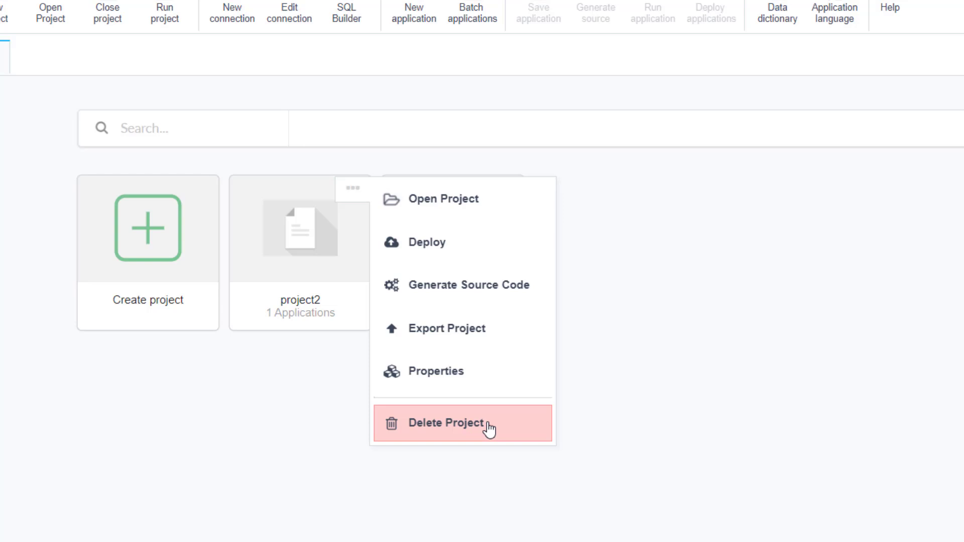
pyautogui.click(487, 428)
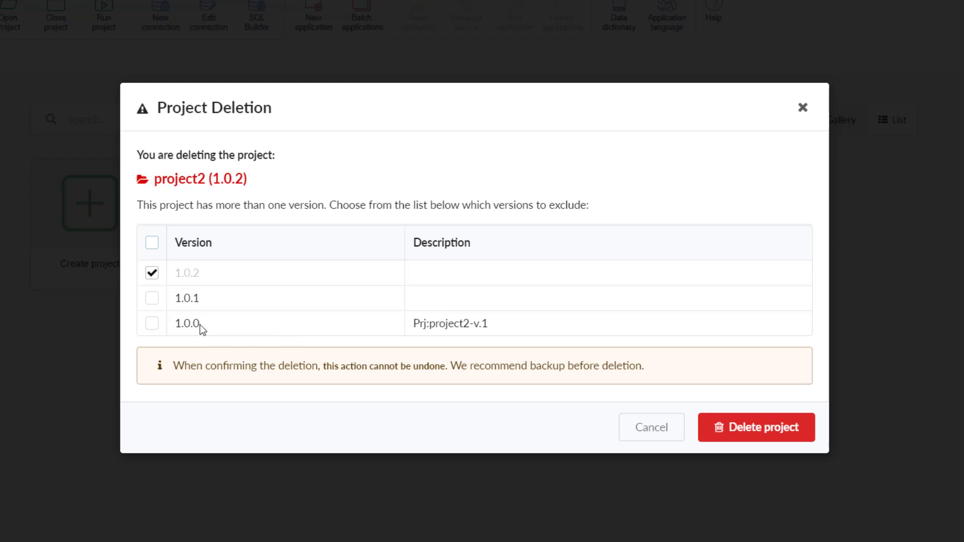
pyautogui.click(157, 300)
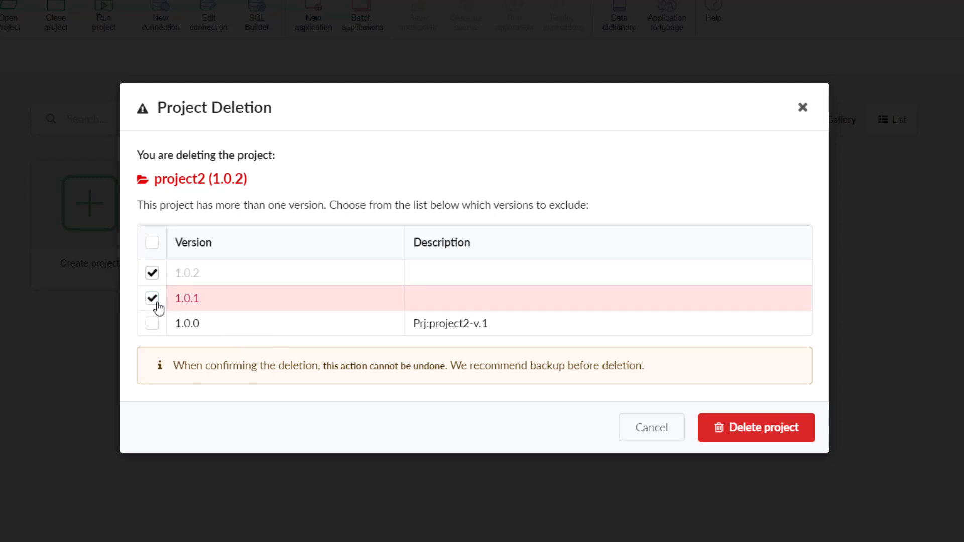
pyautogui.click(157, 325)
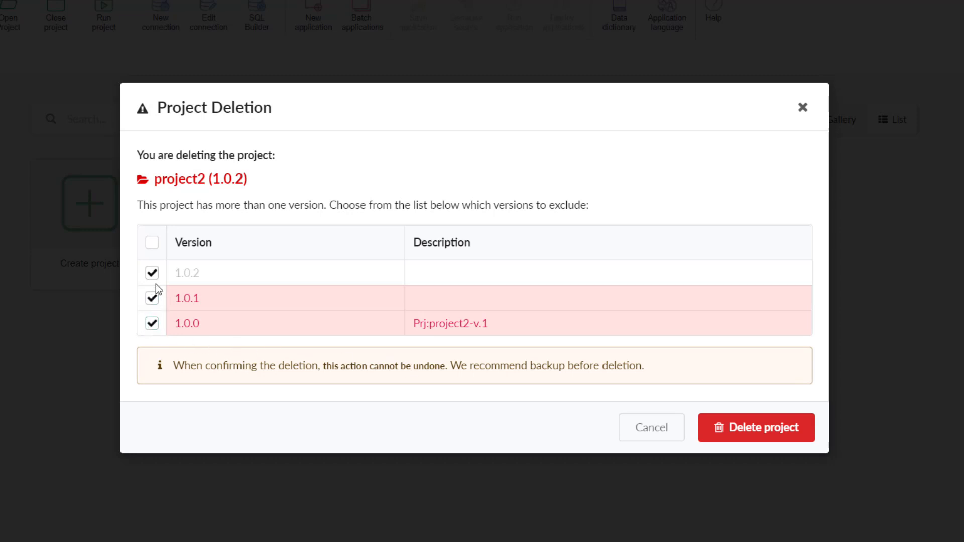
pyautogui.click(747, 428)
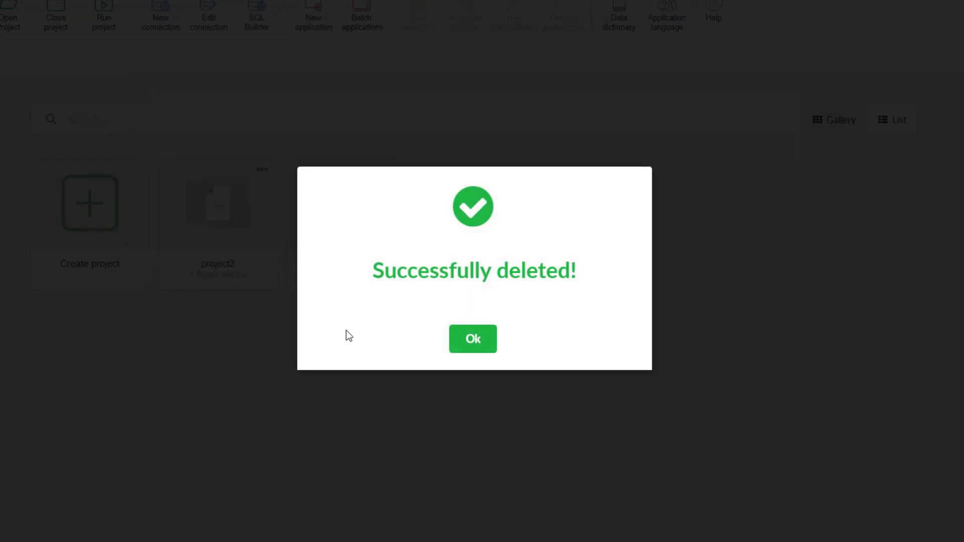
pyautogui.click(470, 342)
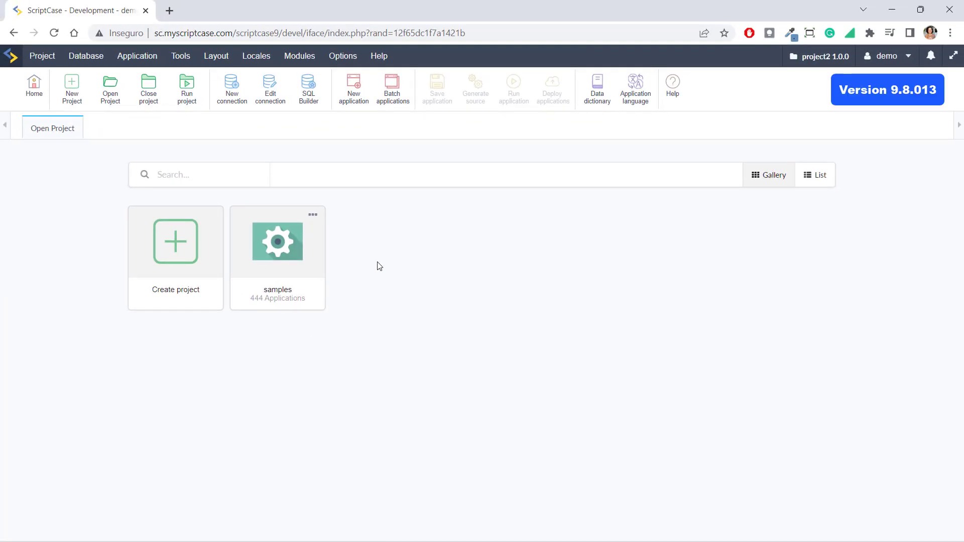
# Step: Create a blank project named project2 with the sample SQLite database, keeping the preset English (United States) language and theme
pyautogui.click(42, 55)
pyautogui.click(181, 260)
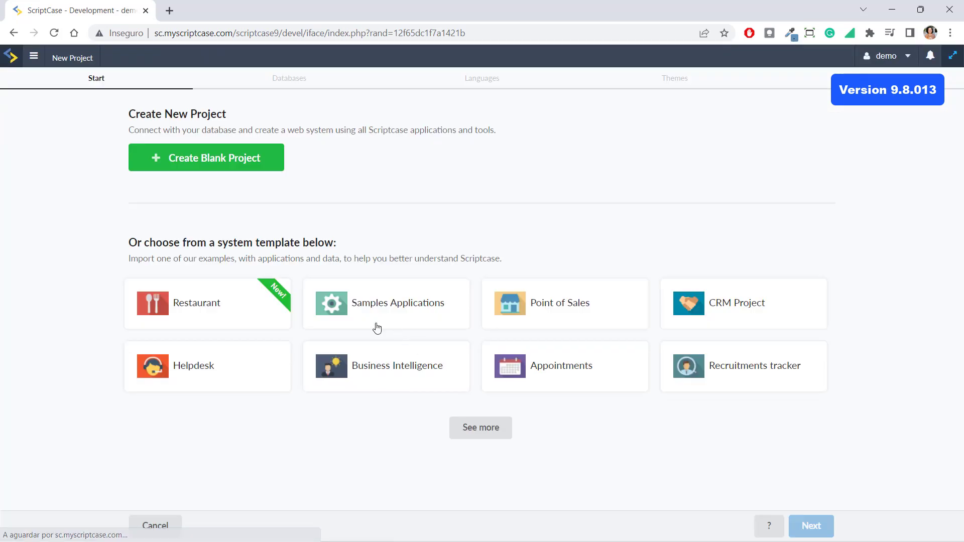
pyautogui.click(181, 165)
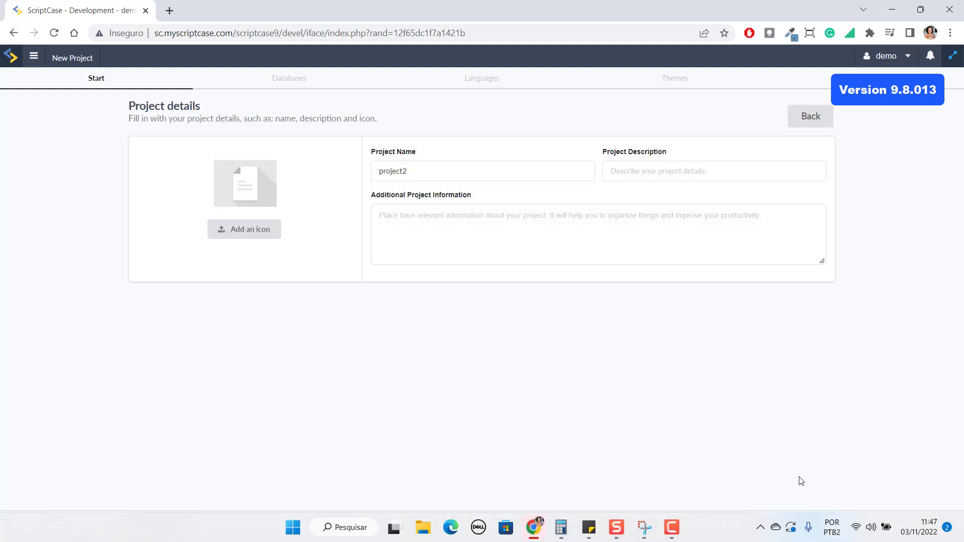
pyautogui.click(810, 524)
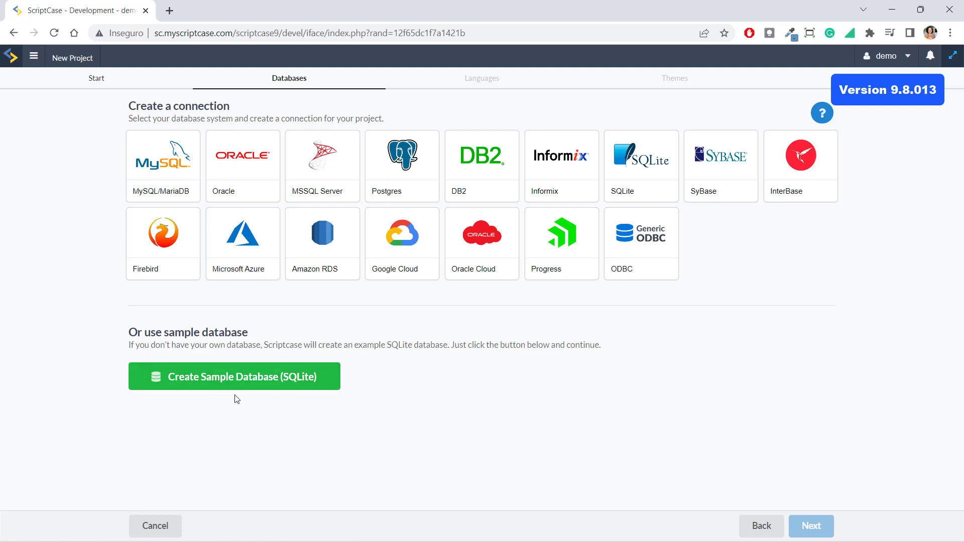
pyautogui.click(275, 380)
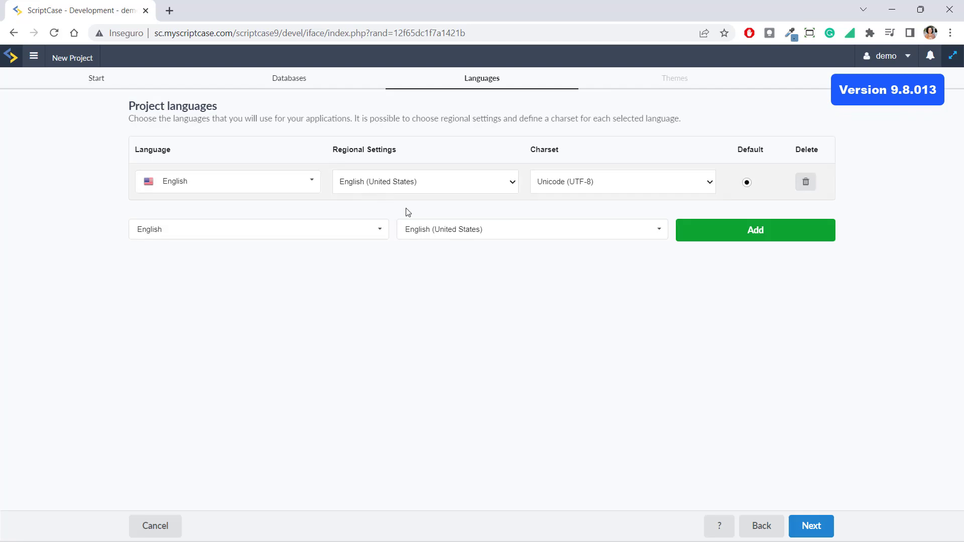
pyautogui.click(807, 523)
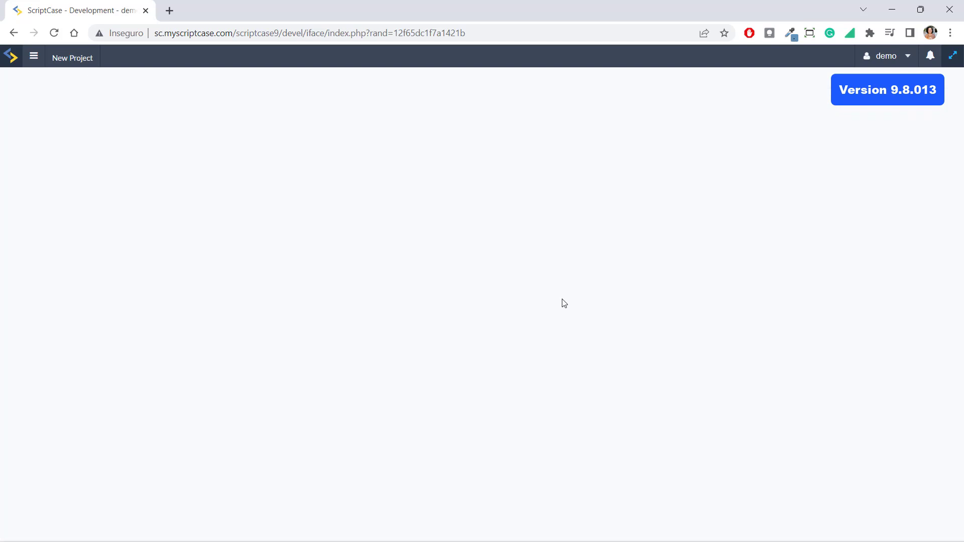
pyautogui.moveTo(560, 259)
pyautogui.click(815, 525)
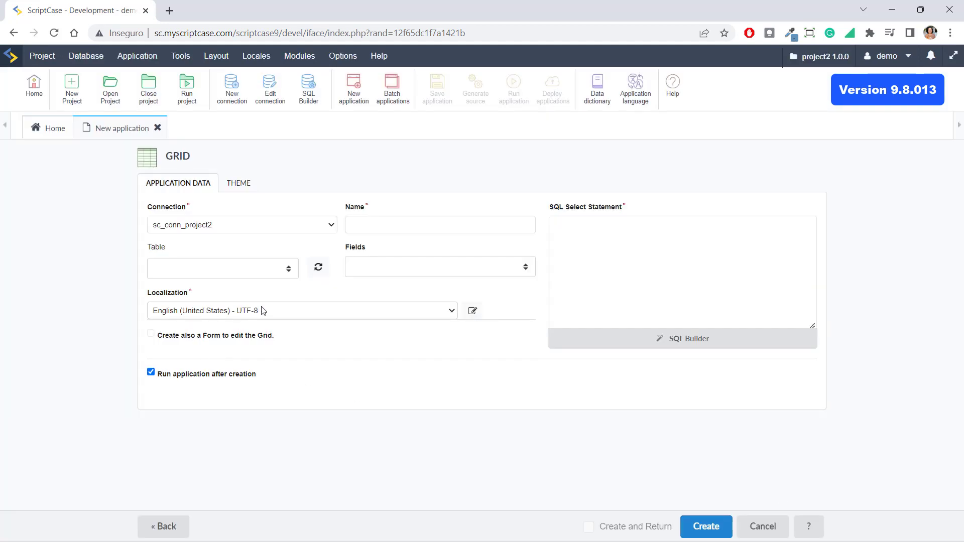
# Step: Create a grid application named grid_Customers from the Customers table with all its fields
pyautogui.click(289, 277)
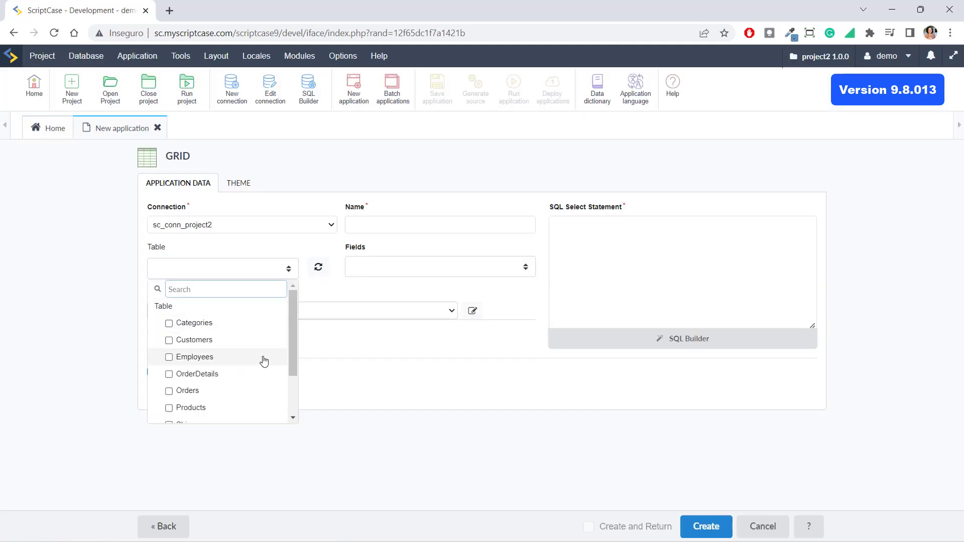
pyautogui.scroll(-2, 264, 361)
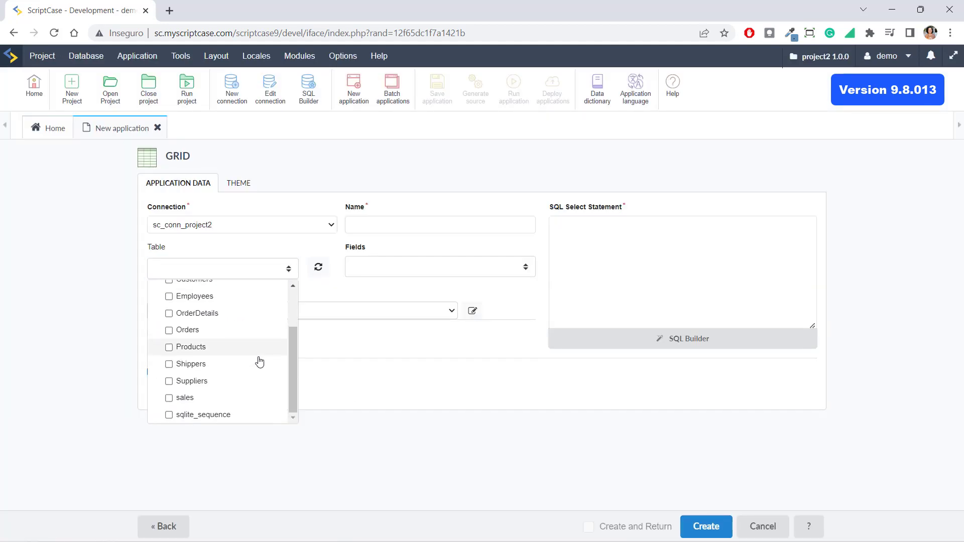
pyautogui.scroll(2, 260, 357)
pyautogui.click(204, 341)
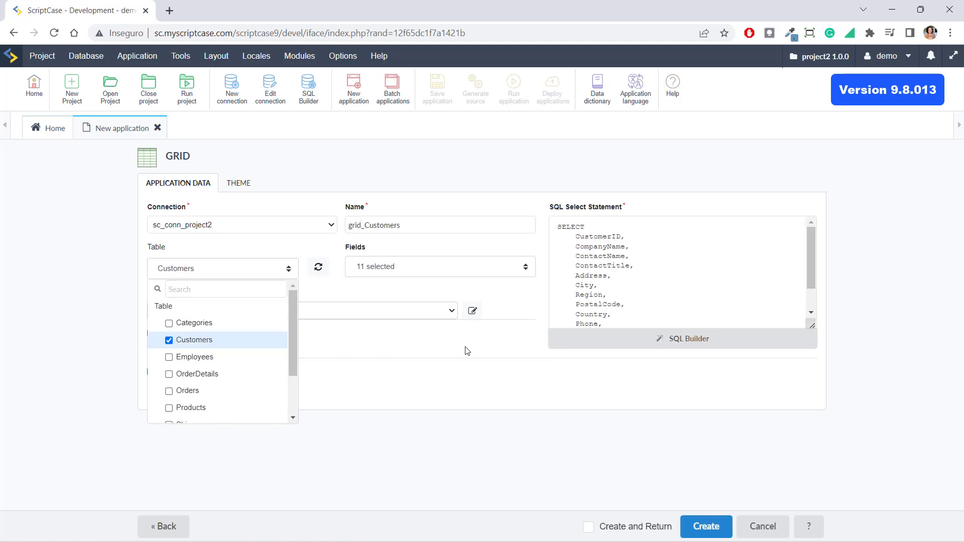
pyautogui.click(705, 526)
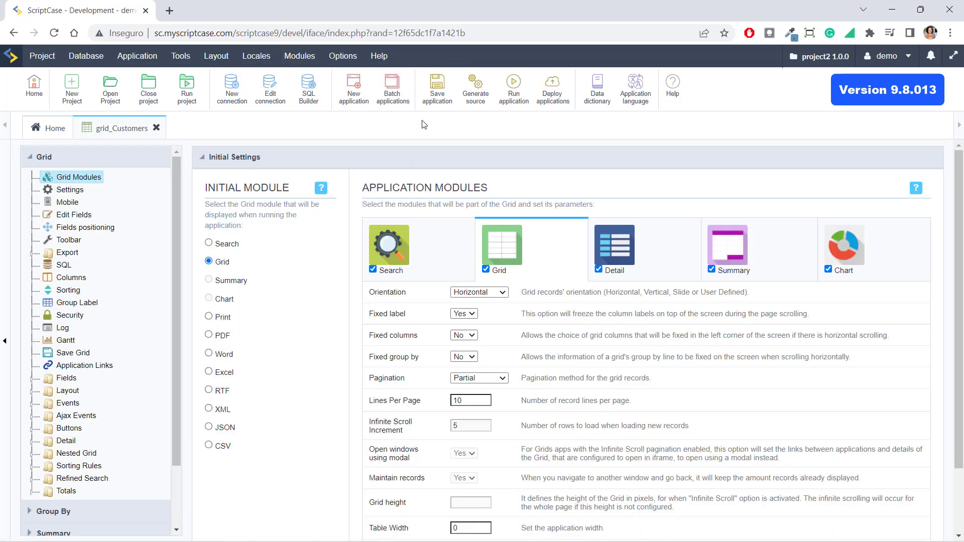
# Step: Run the Customers grid application and view the second and third pages of records
pyautogui.click(513, 88)
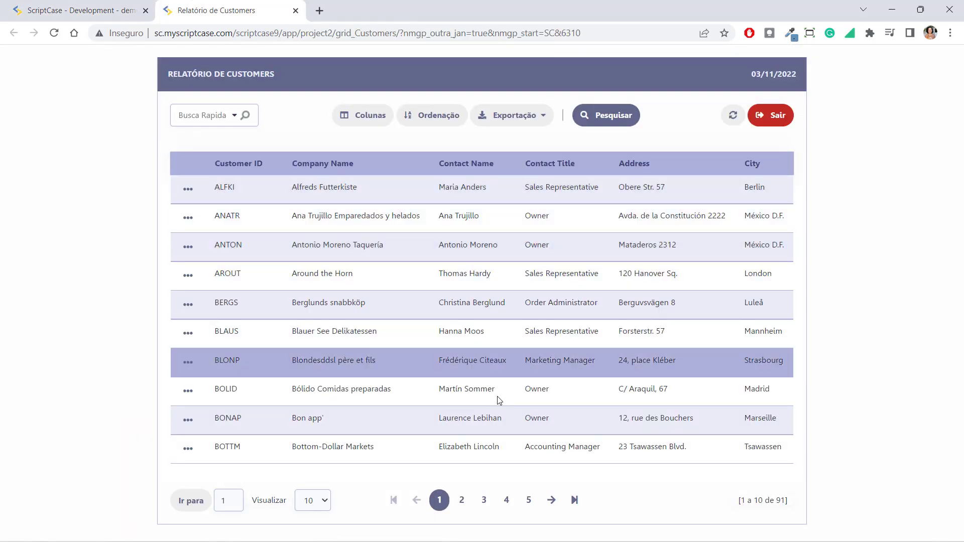
pyautogui.click(460, 504)
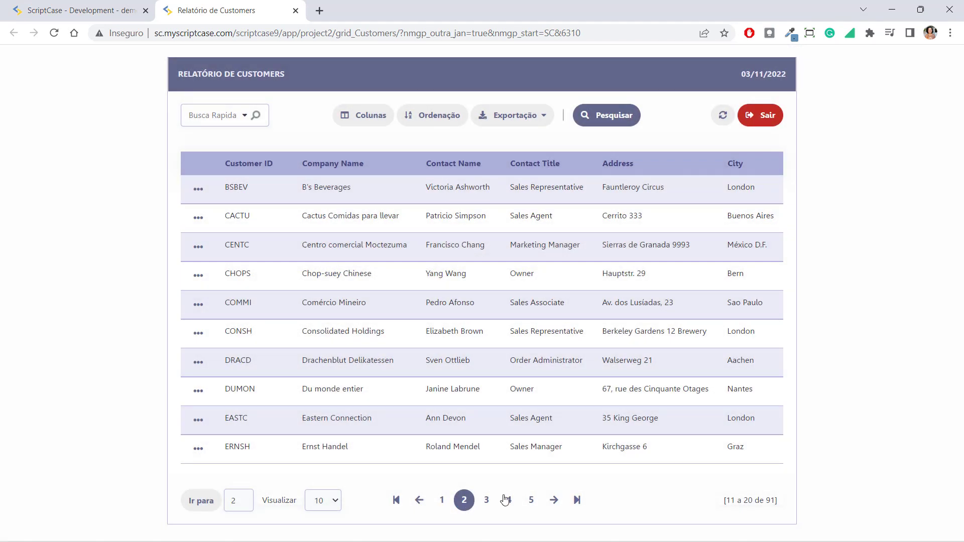
pyautogui.click(488, 501)
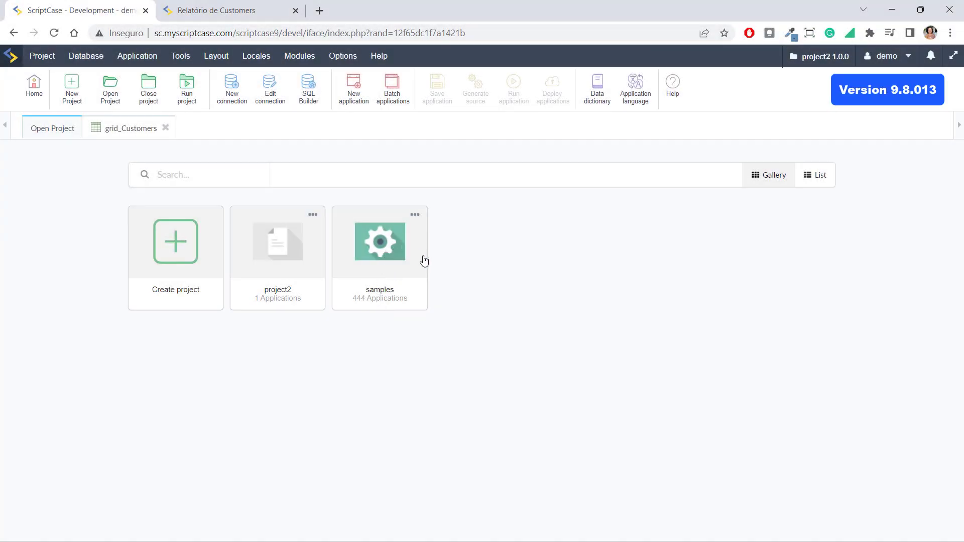
# Step: Open the samples project and list all of its applications
pyautogui.click(392, 259)
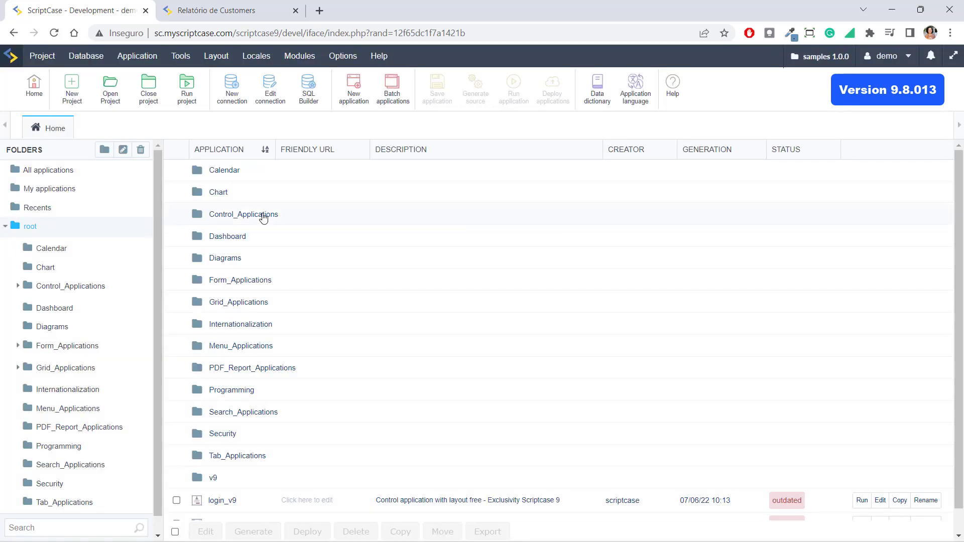
pyautogui.click(48, 170)
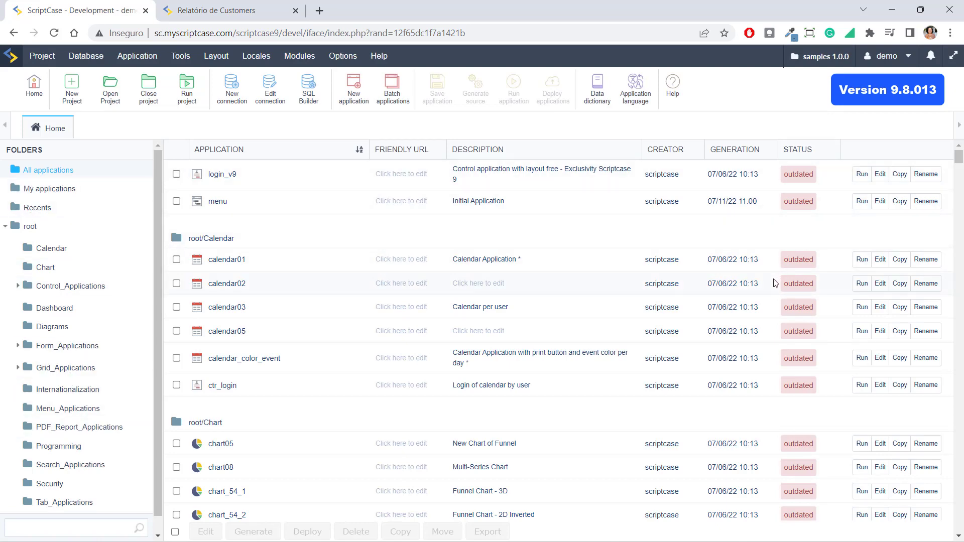
# Step: Look through the samples project's full application list, checking how the column headings behave over the long list
pyautogui.scroll(-15, 472, 215)
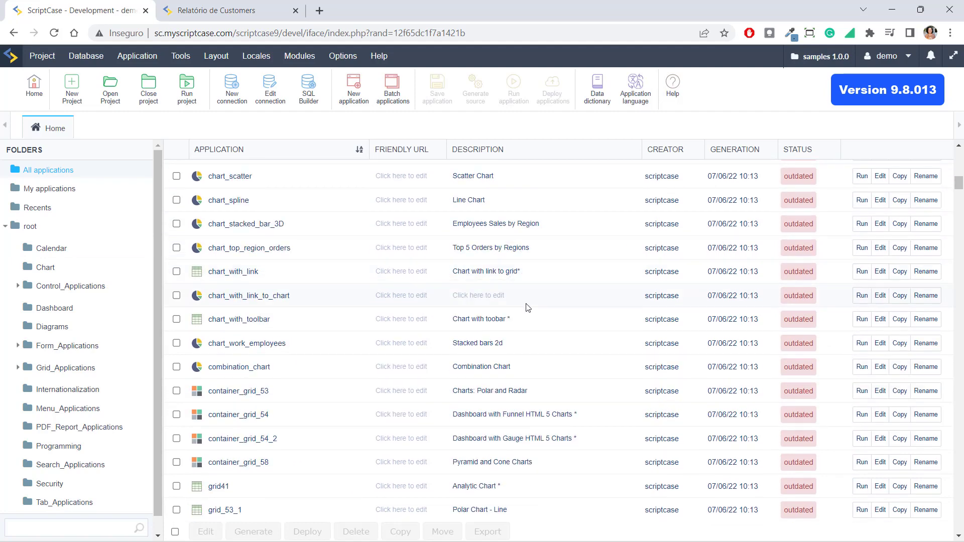
pyautogui.scroll(-10, 528, 307)
pyautogui.scroll(20, 532, 317)
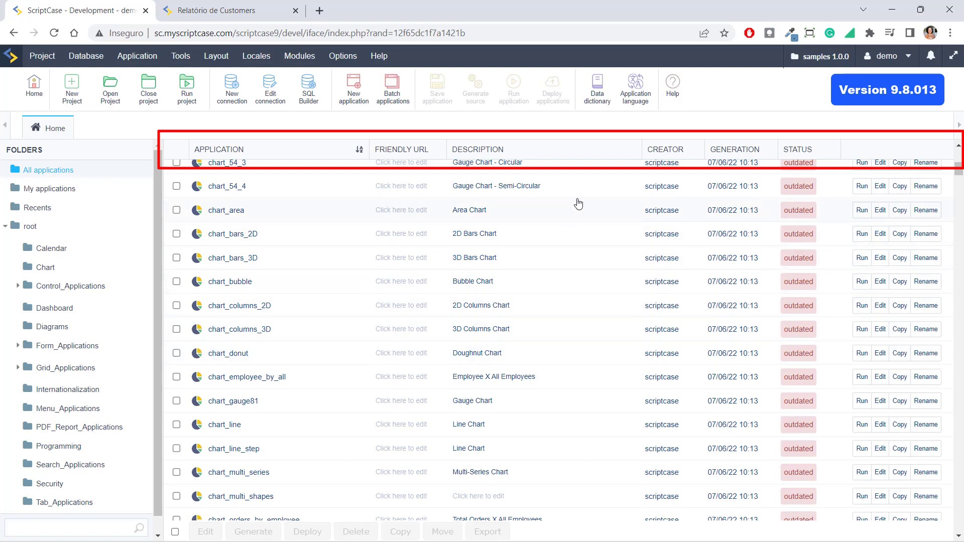
pyautogui.scroll(-4, 384, 172)
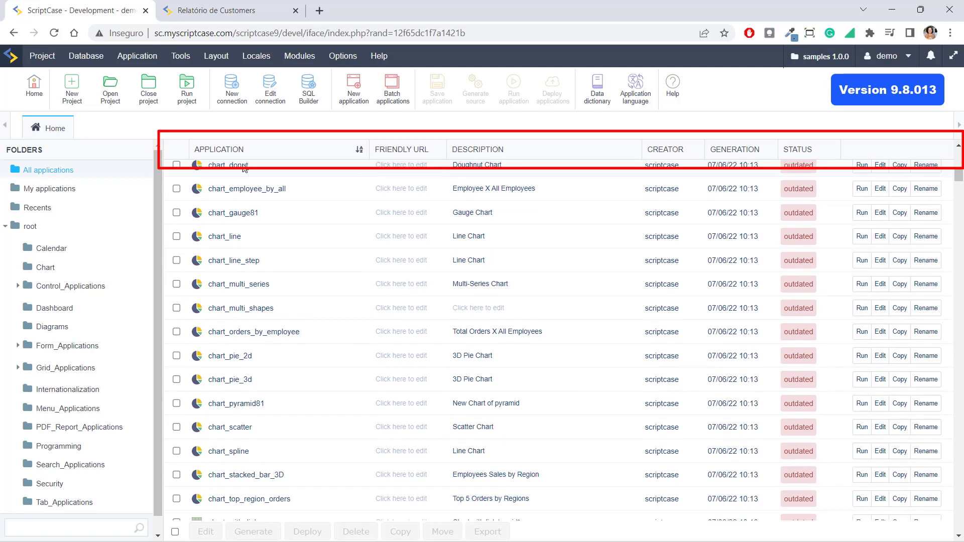
pyautogui.scroll(-6, 581, 184)
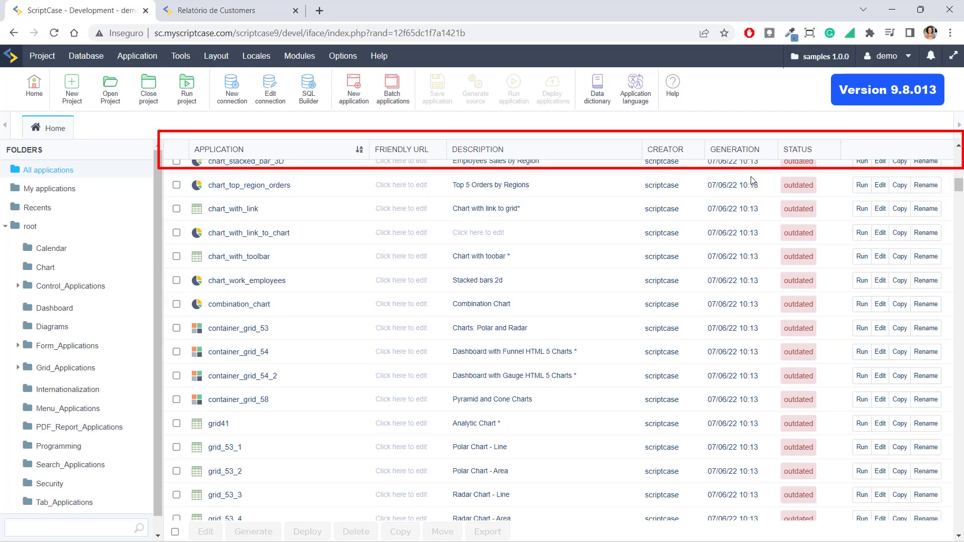
pyautogui.scroll(-10, 564, 228)
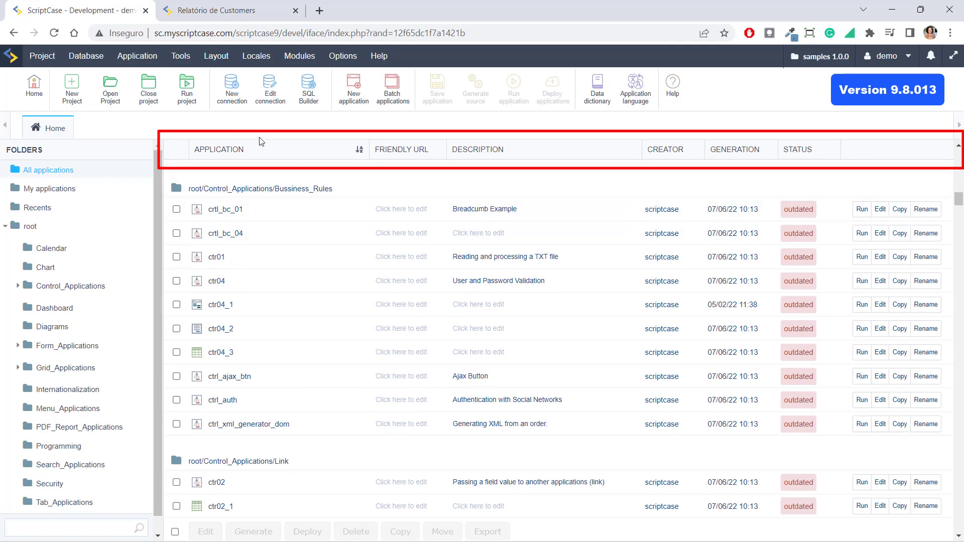
pyautogui.scroll(-3, 508, 168)
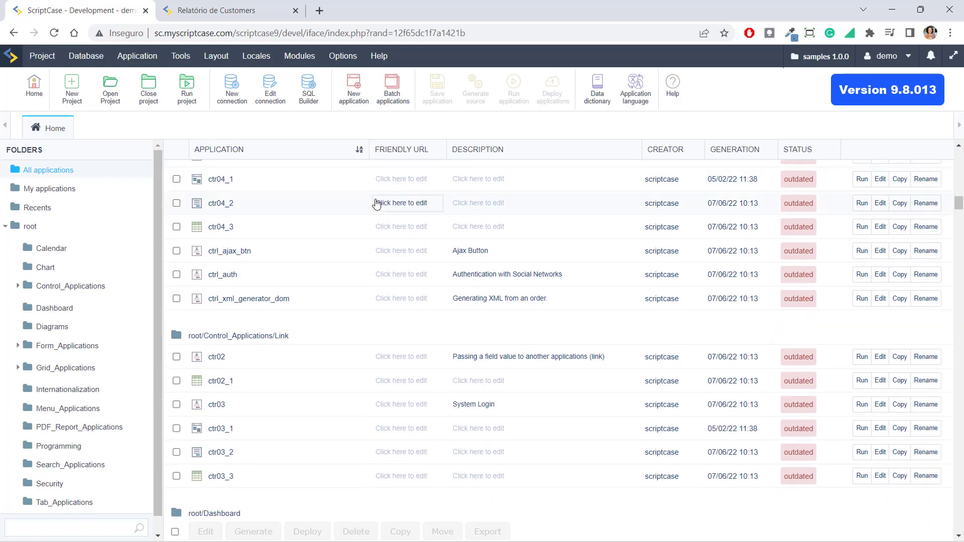
pyautogui.scroll(2, 367, 193)
pyautogui.scroll(1, 361, 182)
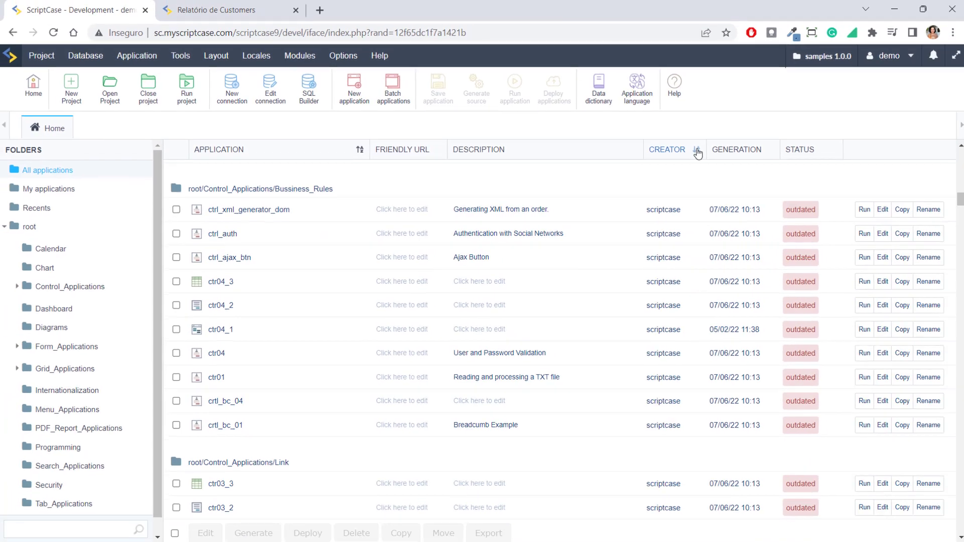
# Step: Sort the application list by creator, and re-sort it by generation date
pyautogui.click(697, 150)
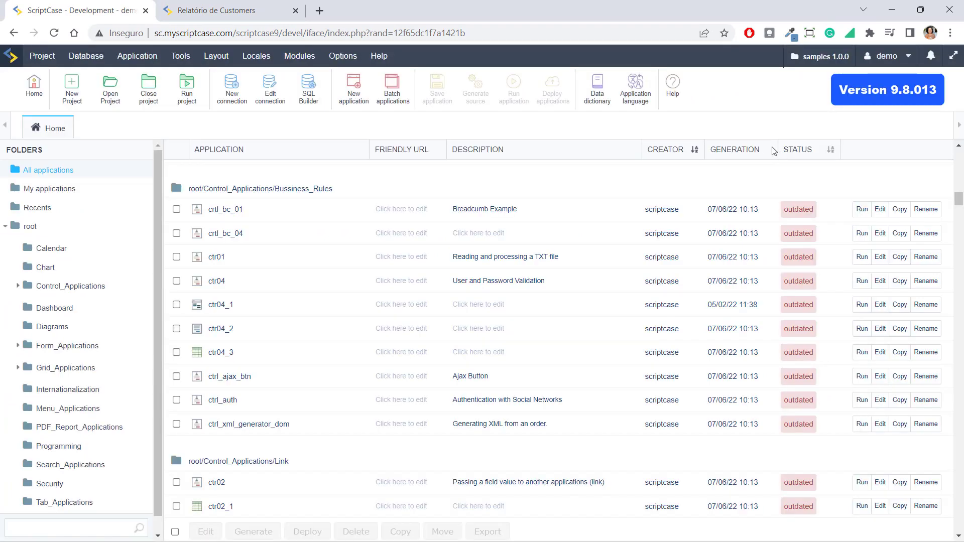
pyautogui.click(769, 150)
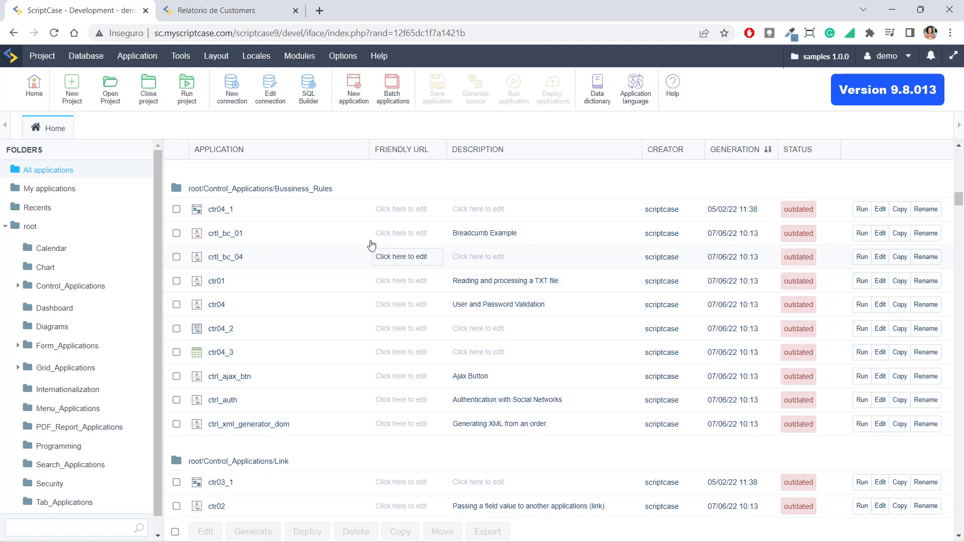
# Step: Begin deploying project2 with all applications included and the Typical (recommended) deployment type
pyautogui.click(40, 57)
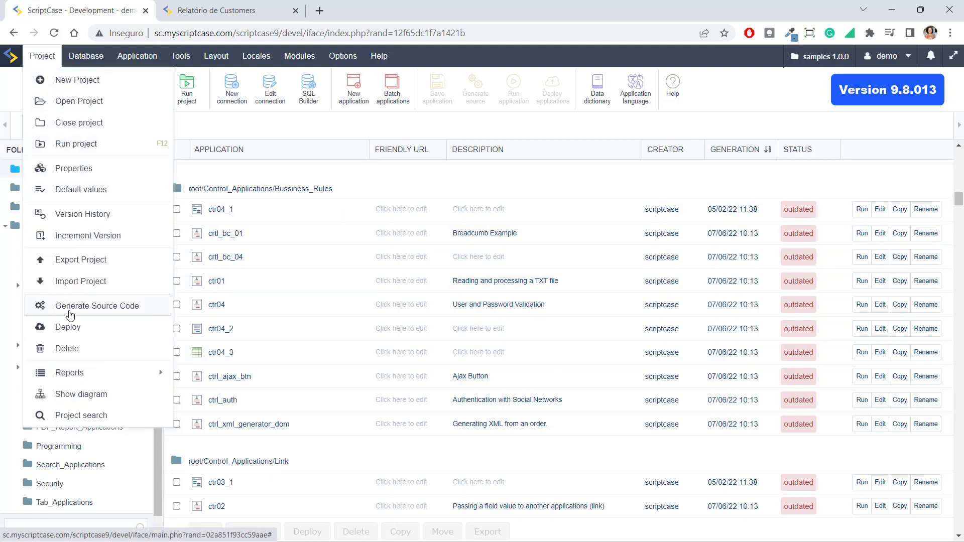
pyautogui.click(71, 326)
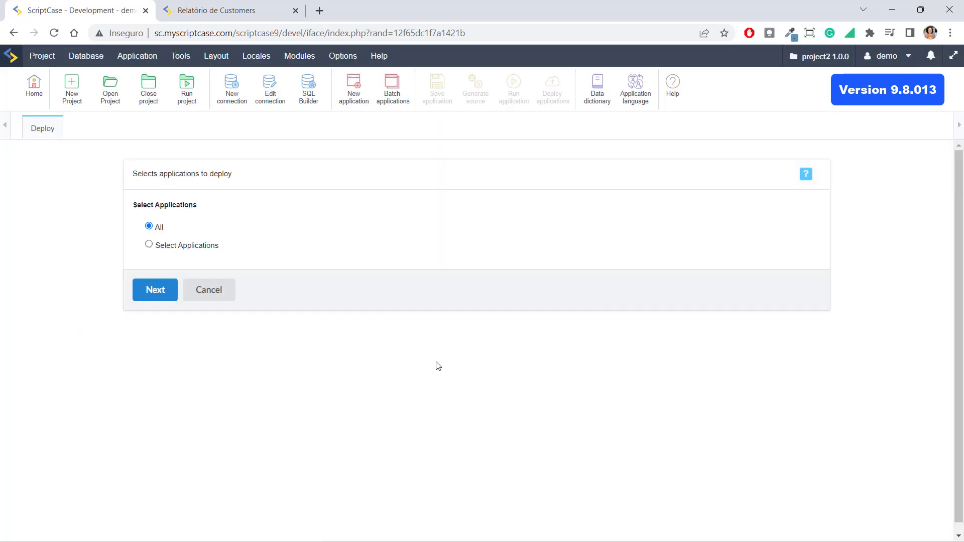
pyautogui.click(169, 297)
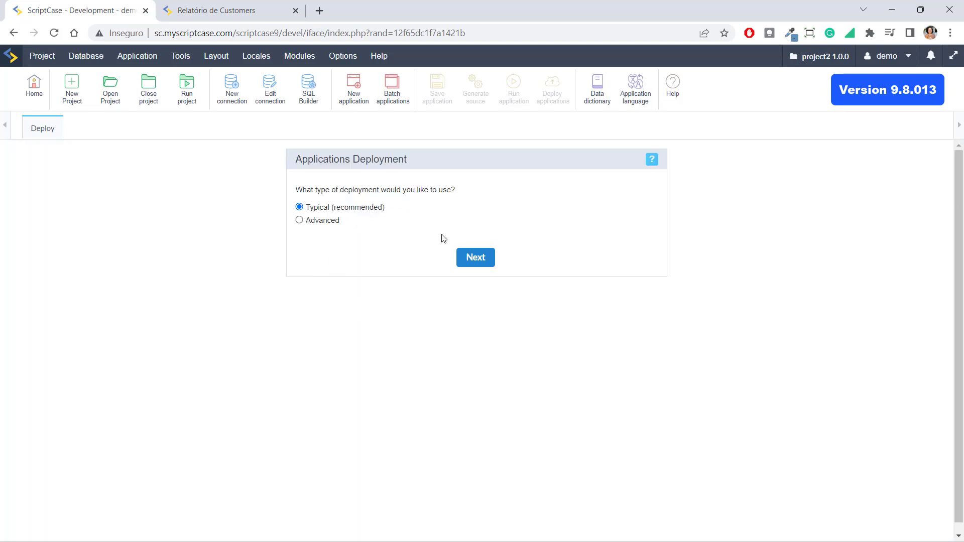
pyautogui.click(475, 258)
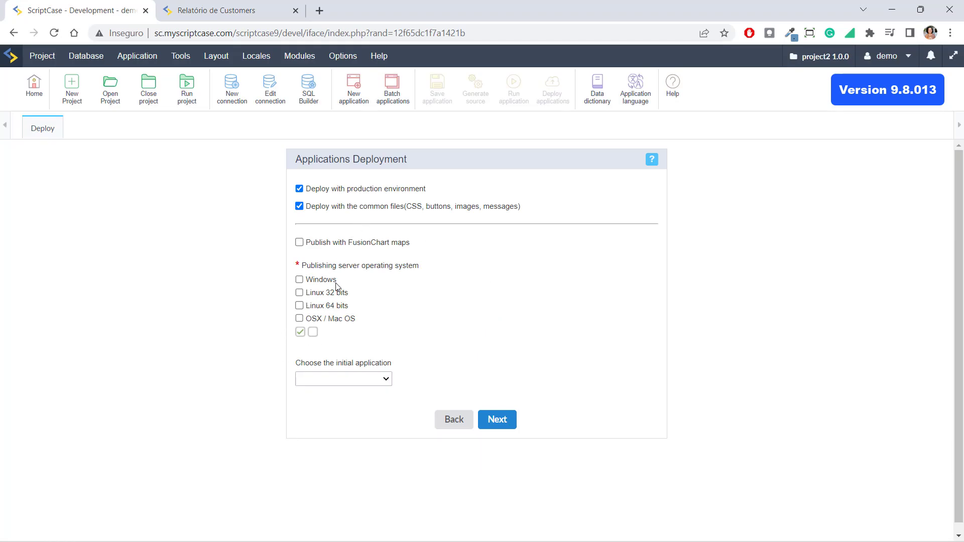
# Step: Set Windows as the publishing server operating system and grid_Customers as the initial application, and continue to the delivery options
pyautogui.click(299, 280)
pyautogui.click(366, 380)
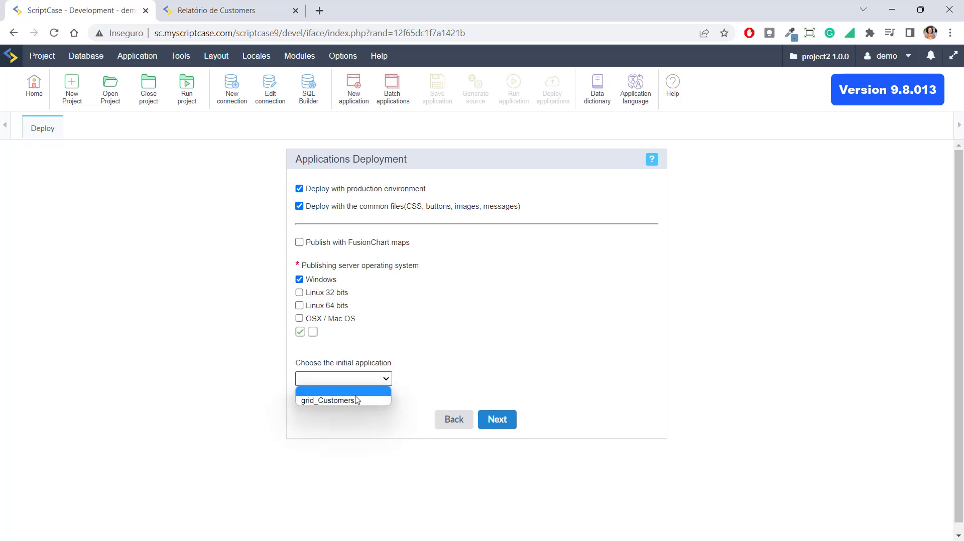
pyautogui.click(354, 397)
pyautogui.click(494, 427)
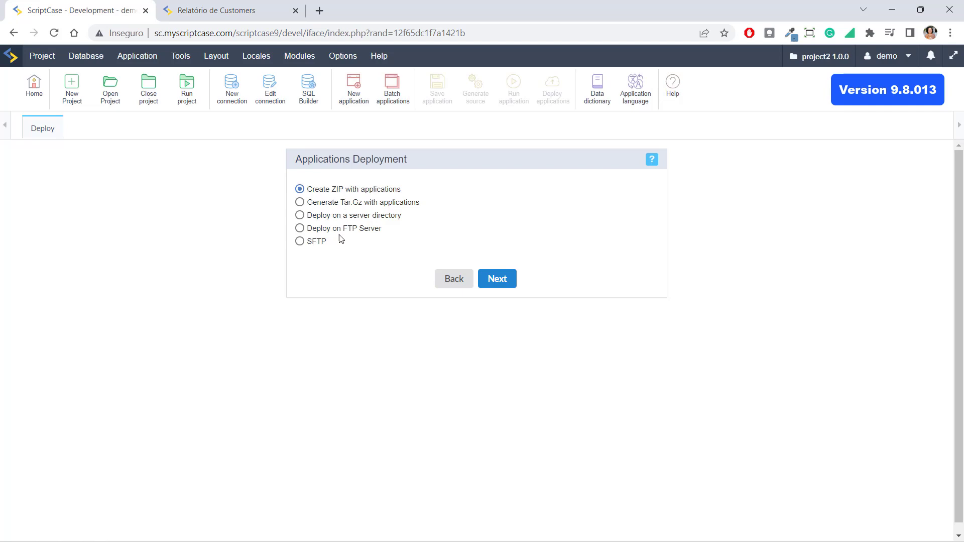
# Step: Look at the SFTP fields, and deploy to the server directory \home\scmyscr5\www\my_sys instead
pyautogui.click(300, 242)
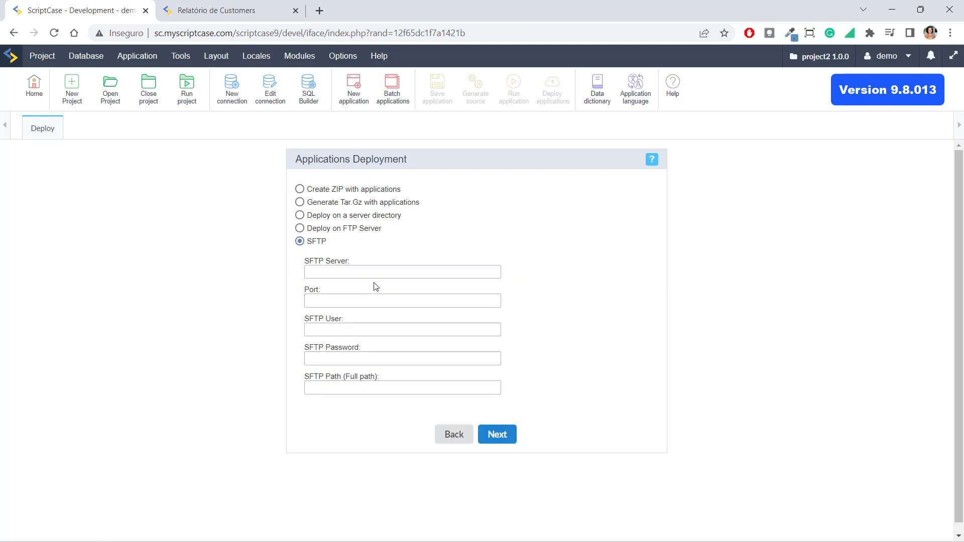
pyautogui.click(299, 216)
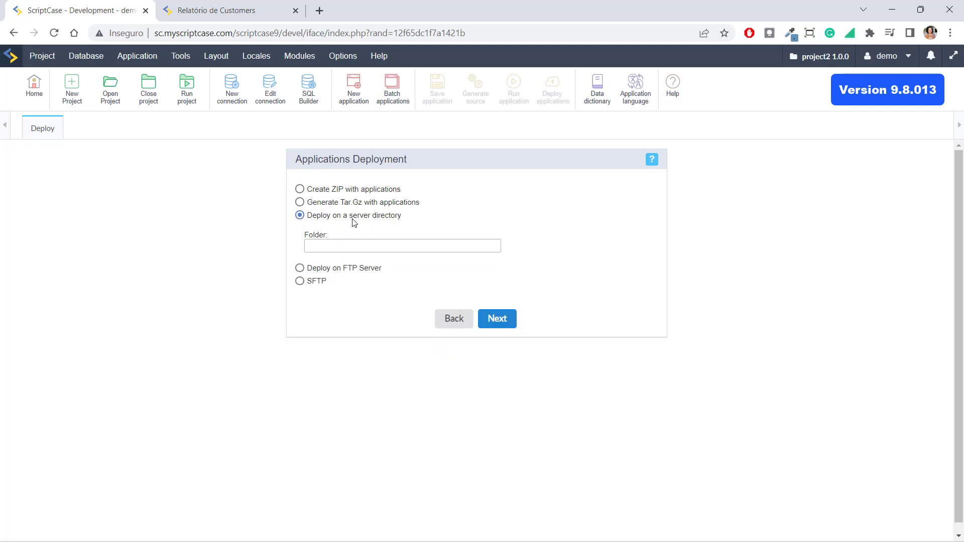
pyautogui.click(396, 245)
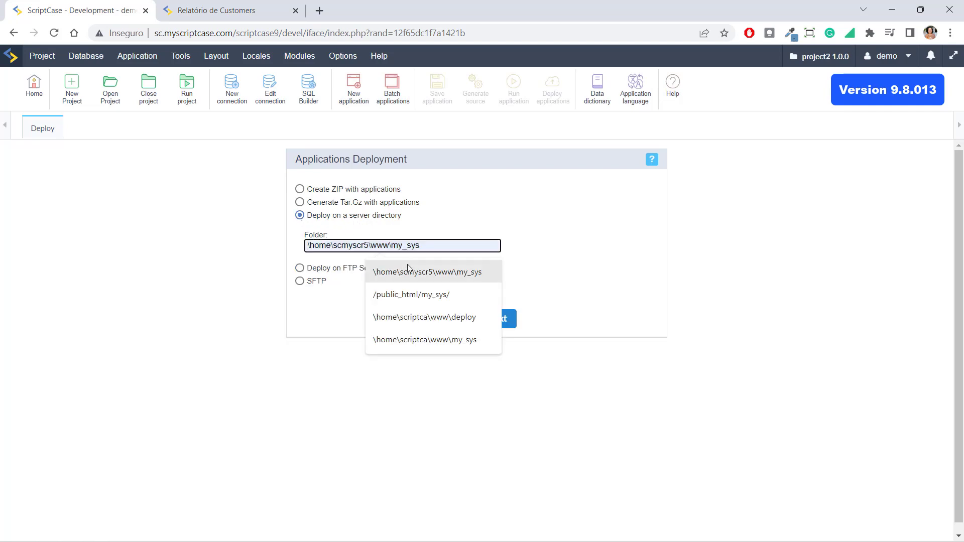
pyautogui.click(410, 273)
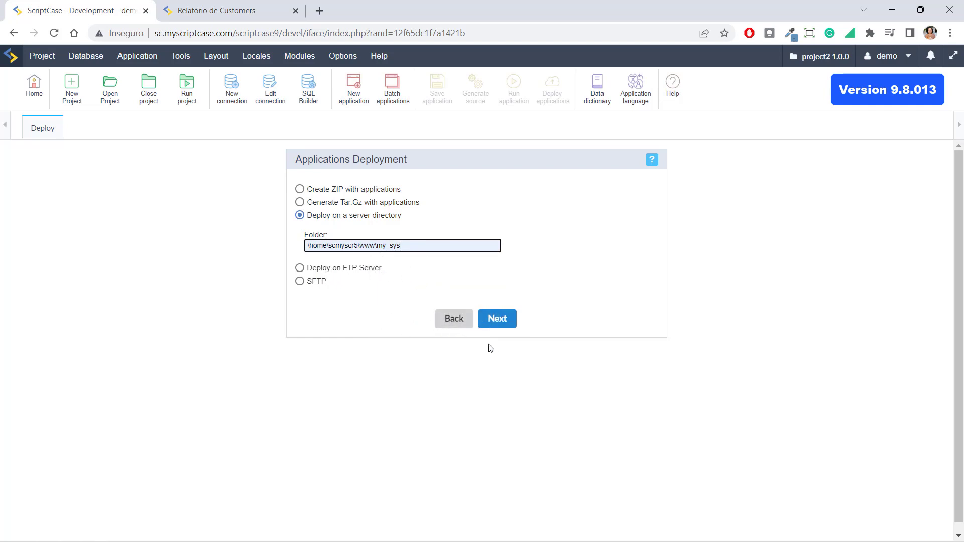
pyautogui.click(497, 324)
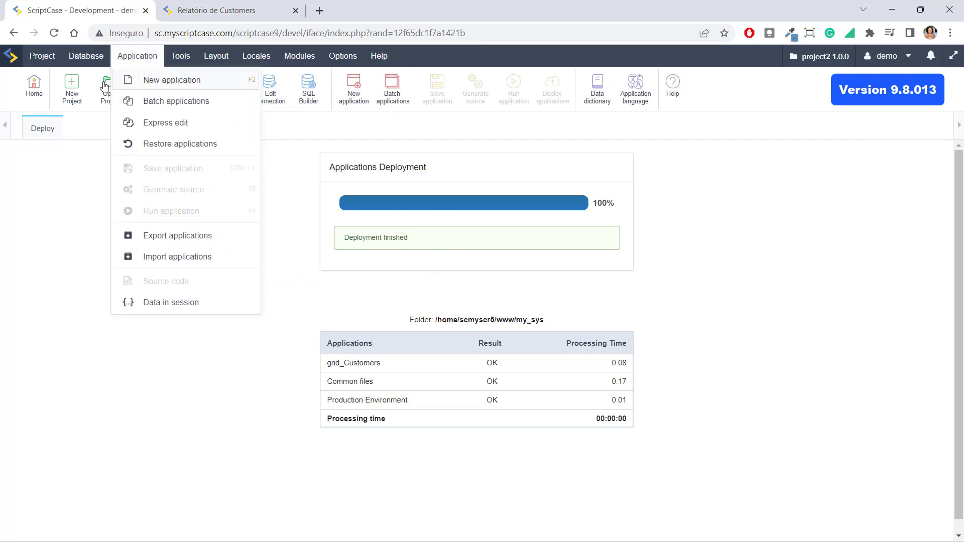
# Step: Start another typical deployment of the project and review its operating system, initial application and destination folder settings
pyautogui.moveTo(47, 67)
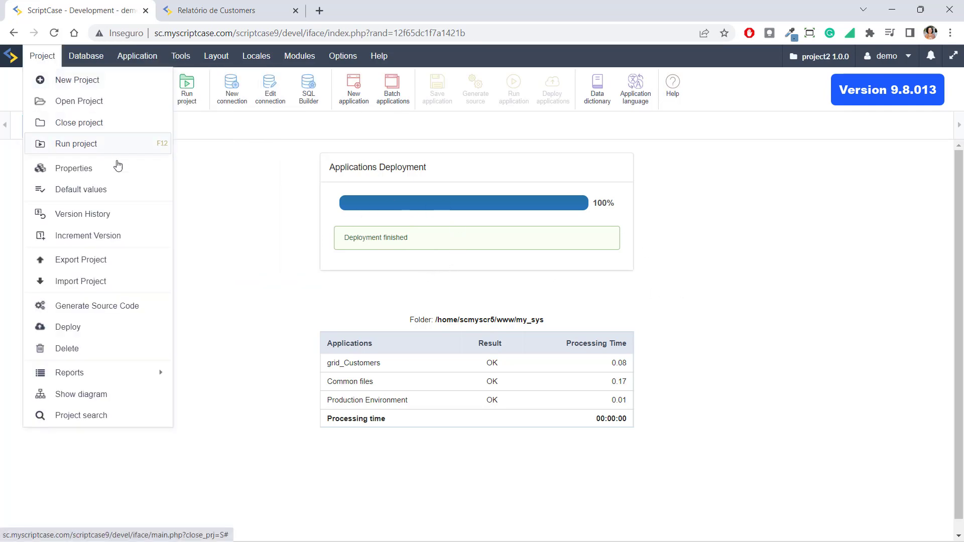
pyautogui.click(75, 329)
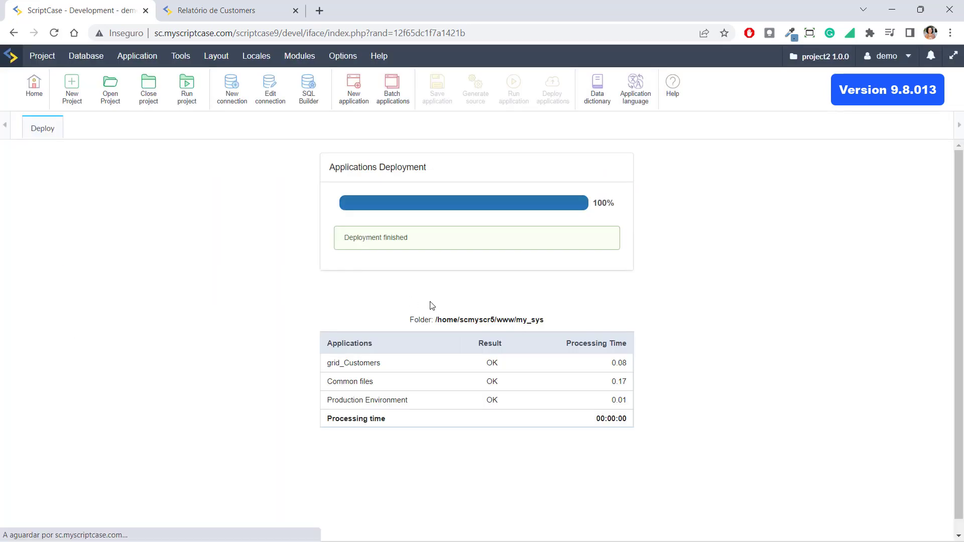
pyautogui.click(483, 266)
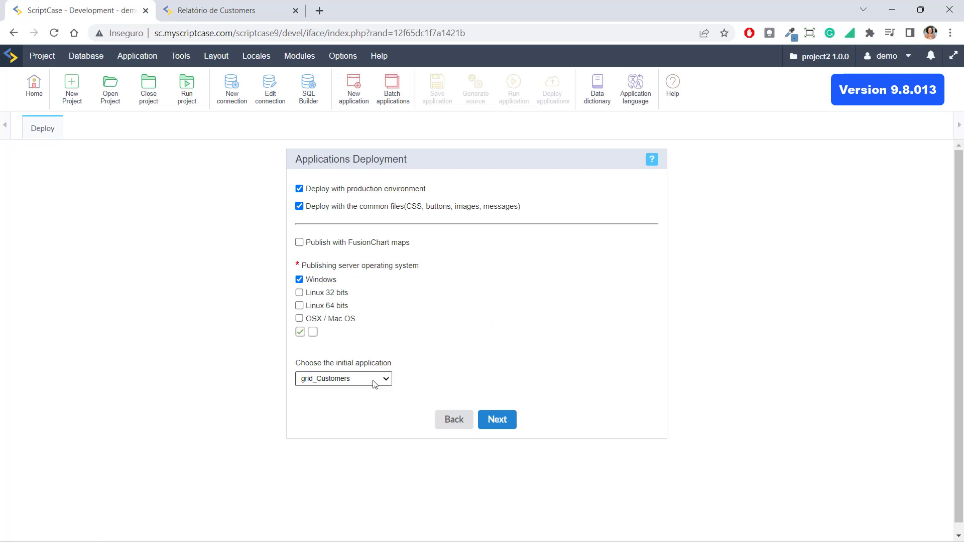
pyautogui.click(509, 422)
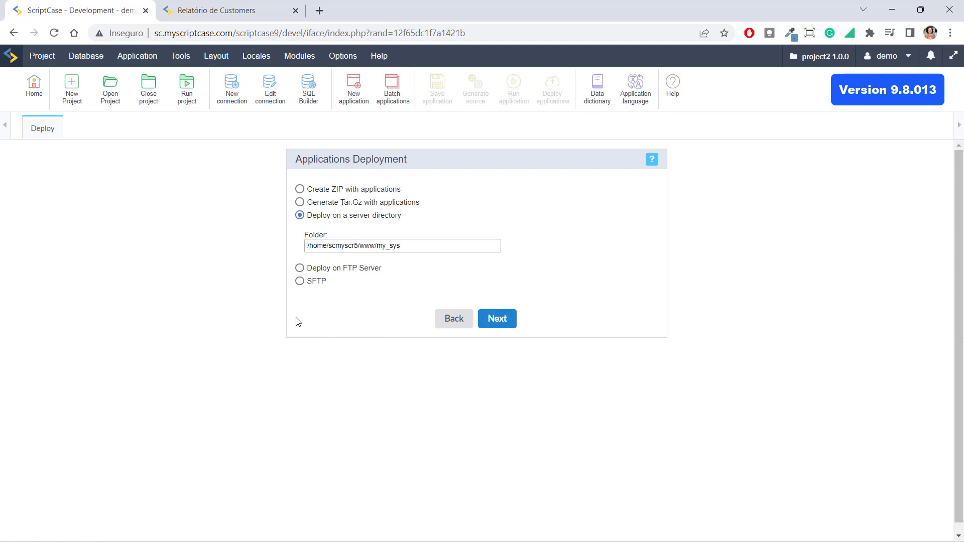
# Step: Restart the project deployment with all applications and the Advanced type, using the template test
pyautogui.click(42, 56)
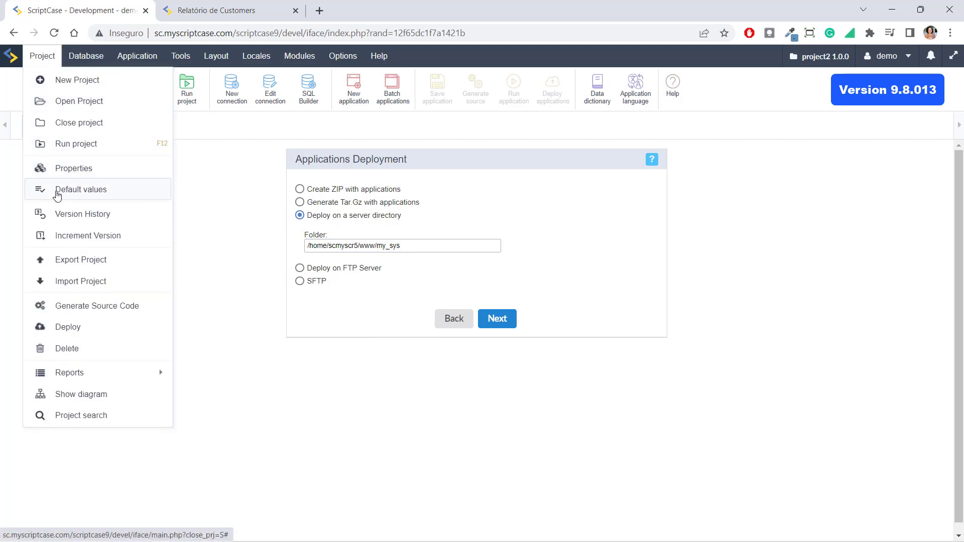
pyautogui.click(77, 327)
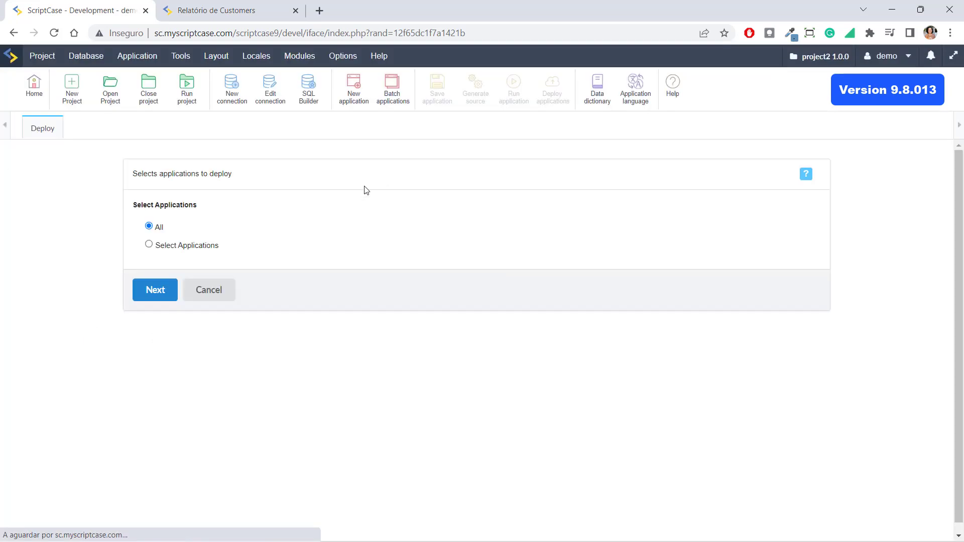
pyautogui.click(157, 291)
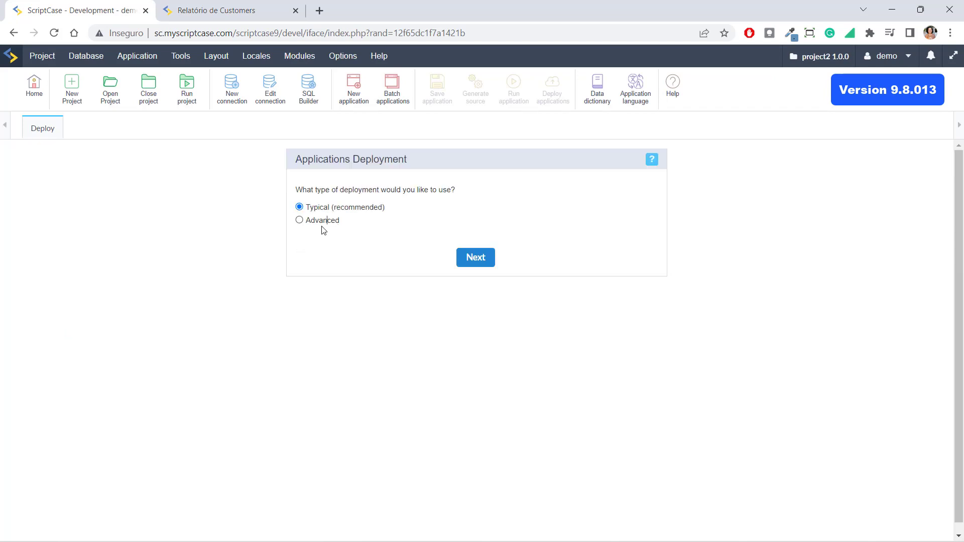
pyautogui.click(308, 220)
pyautogui.click(475, 261)
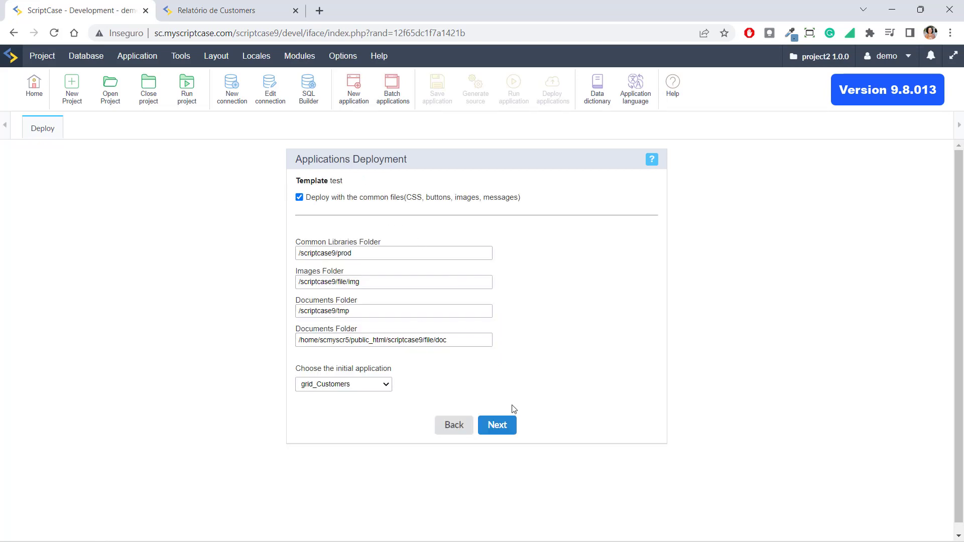
# Step: Accept the template's folders, grid_Customers as initial application and connection sc_conn_project2, and deploy to the server directory /home/scmyscr5/www/my_sys
pyautogui.click(457, 433)
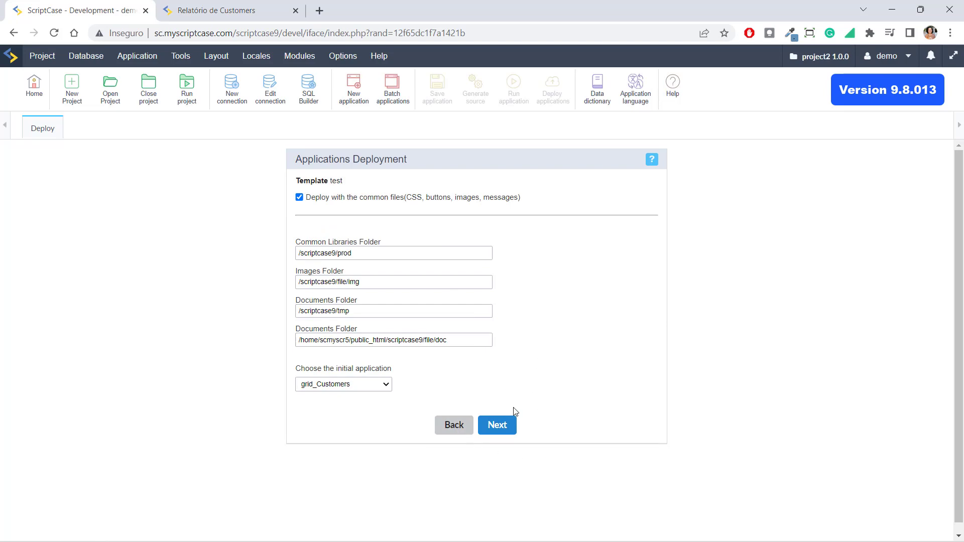
pyautogui.click(511, 426)
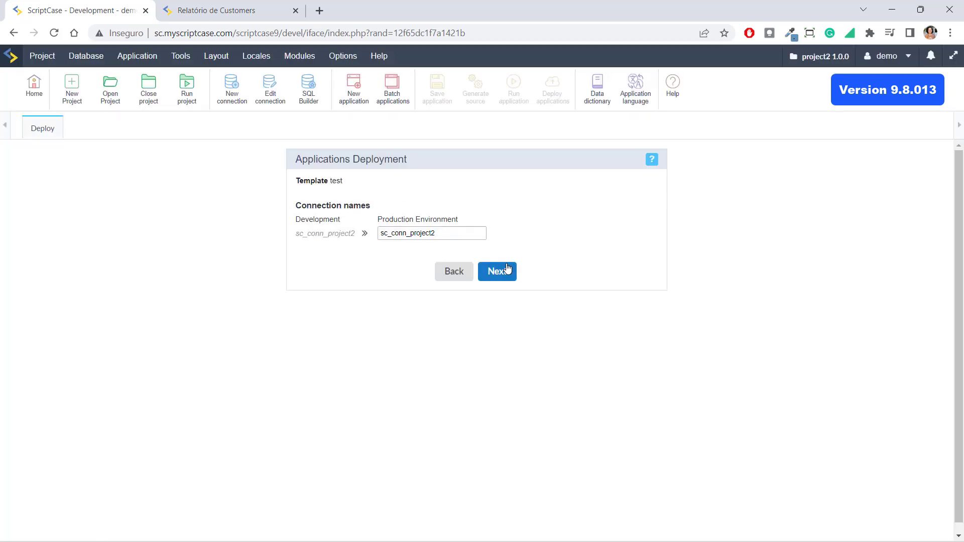
pyautogui.click(507, 270)
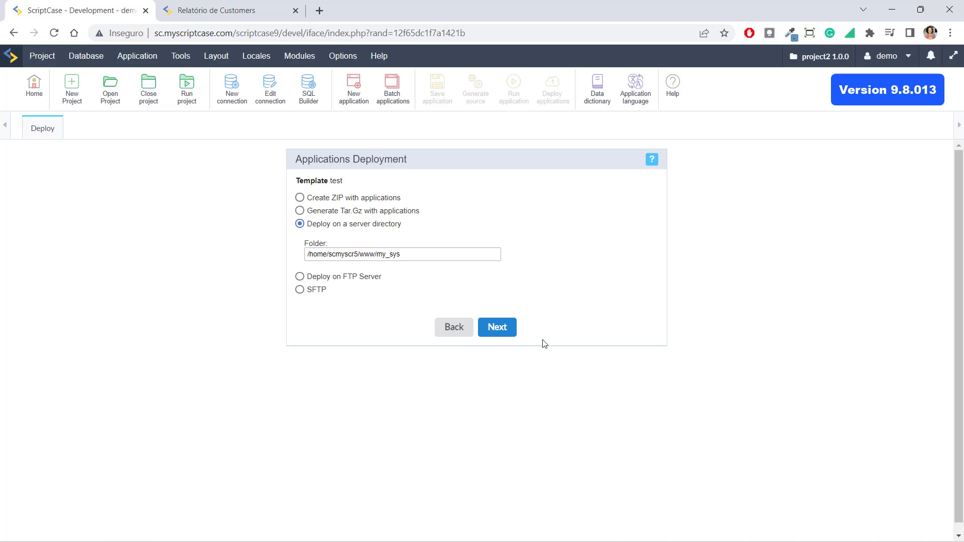
pyautogui.click(497, 328)
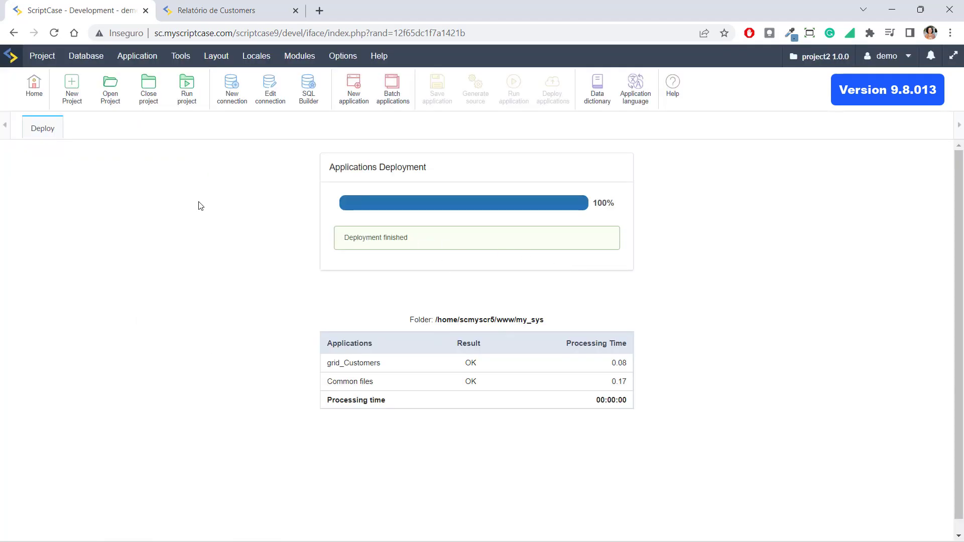
# Step: Redeploy all of the project's applications with the Advanced type, directly from the existing template test
pyautogui.click(42, 56)
pyautogui.click(75, 335)
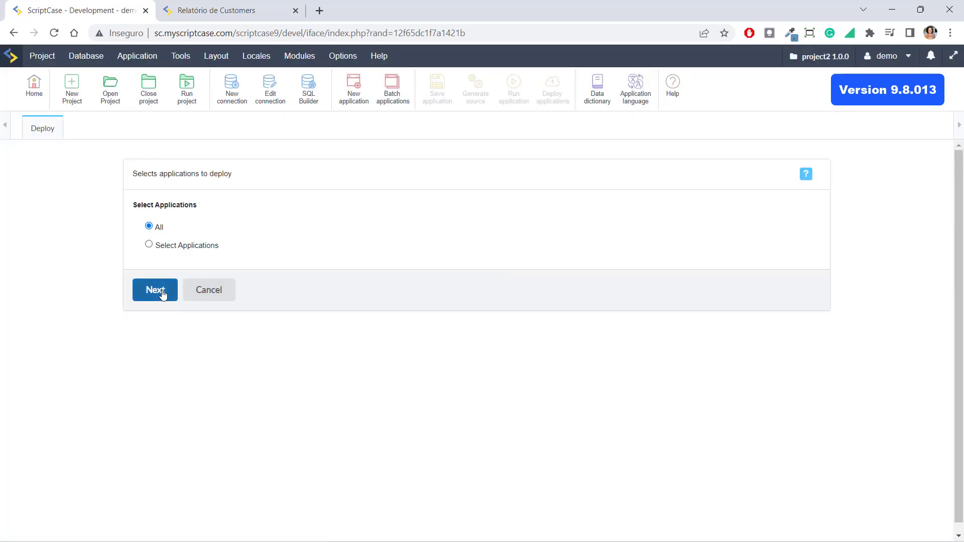
pyautogui.click(161, 291)
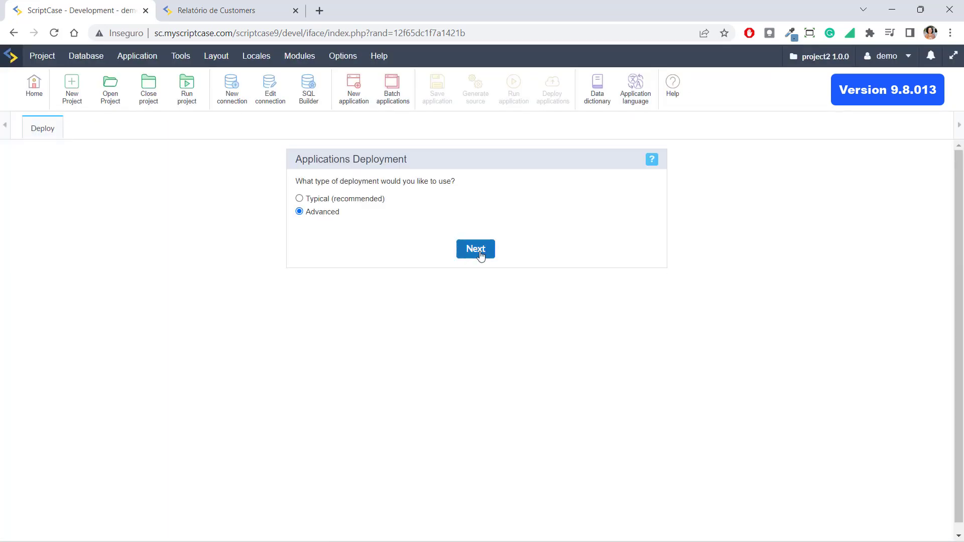
pyautogui.click(476, 250)
pyautogui.click(326, 246)
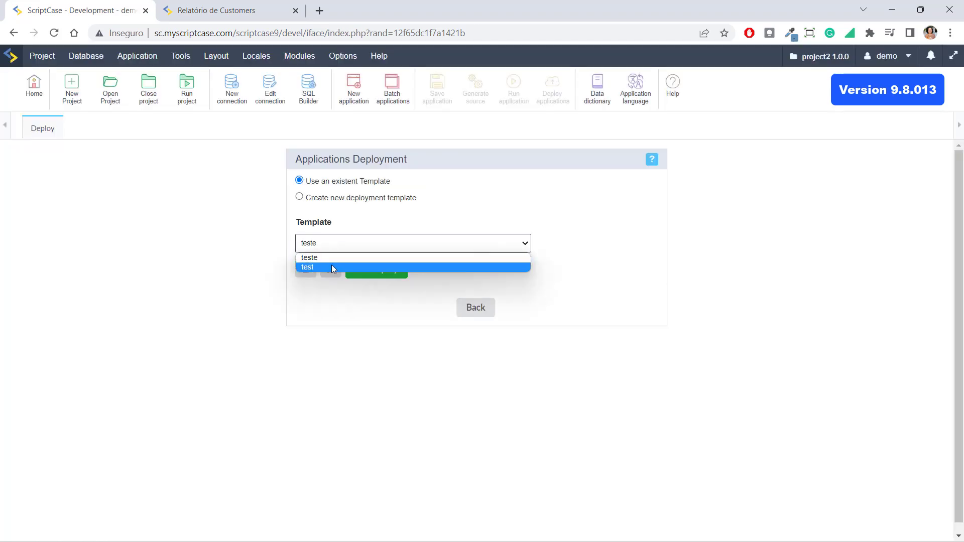
pyautogui.click(331, 267)
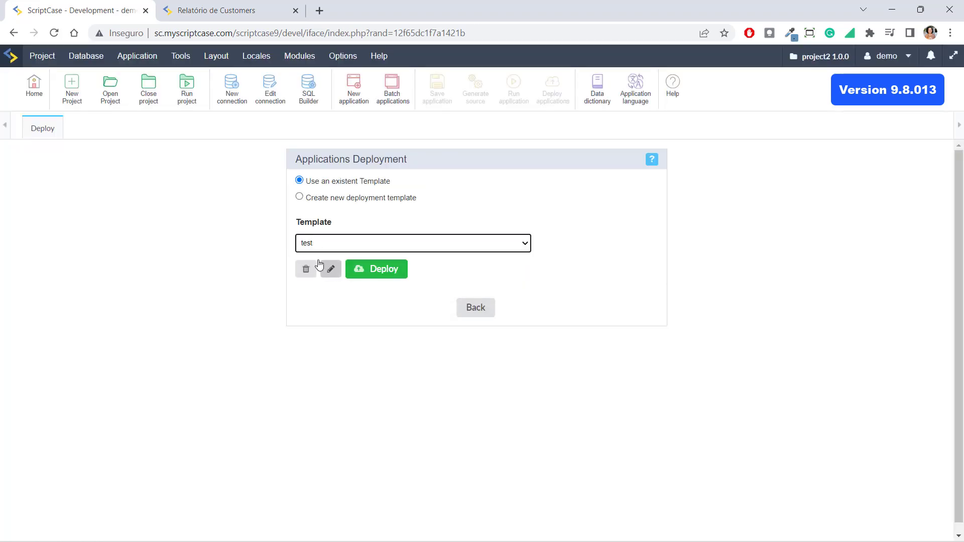
pyautogui.click(371, 276)
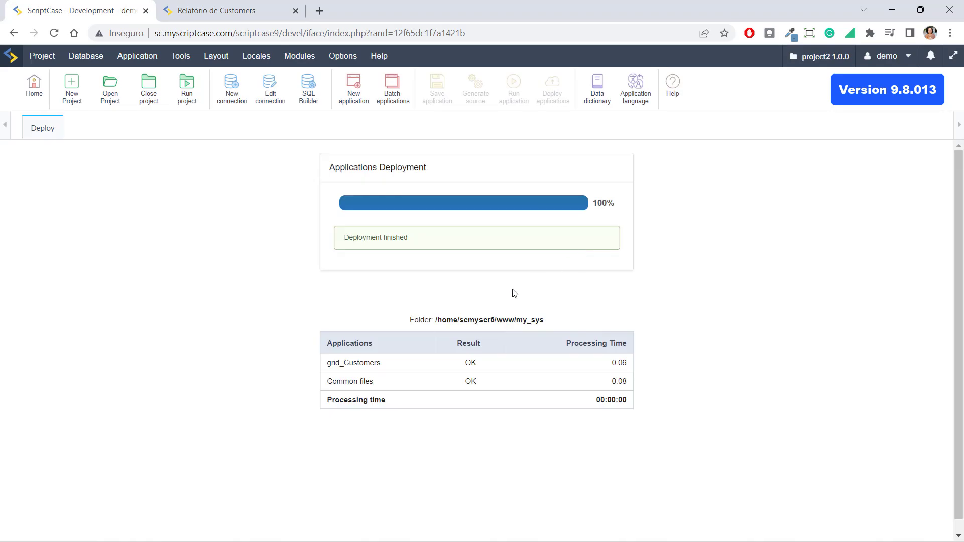